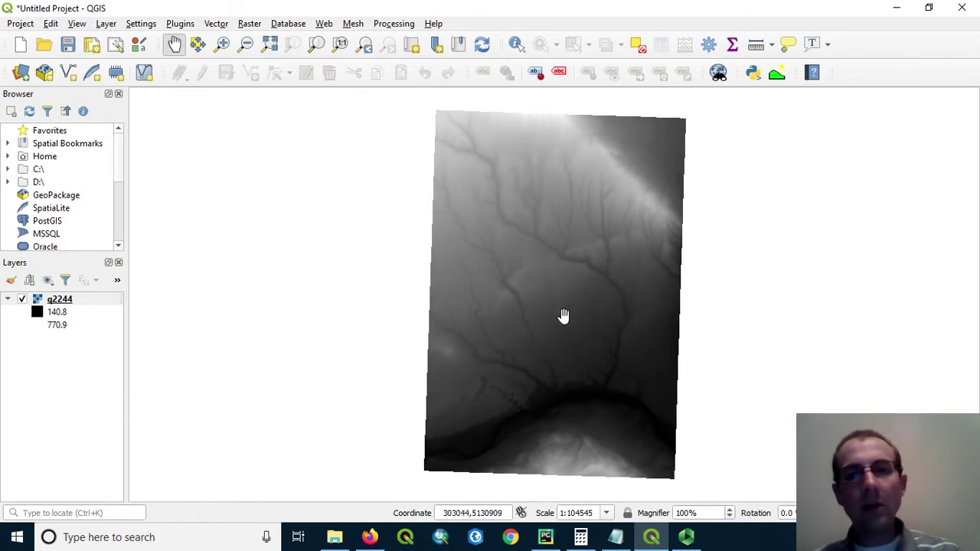
Step: Pan the grey q2244 elevation map slightly to the left
{"action": "left_click_drag", "start_coordinate": [562, 317], "coordinate": [499, 313]}
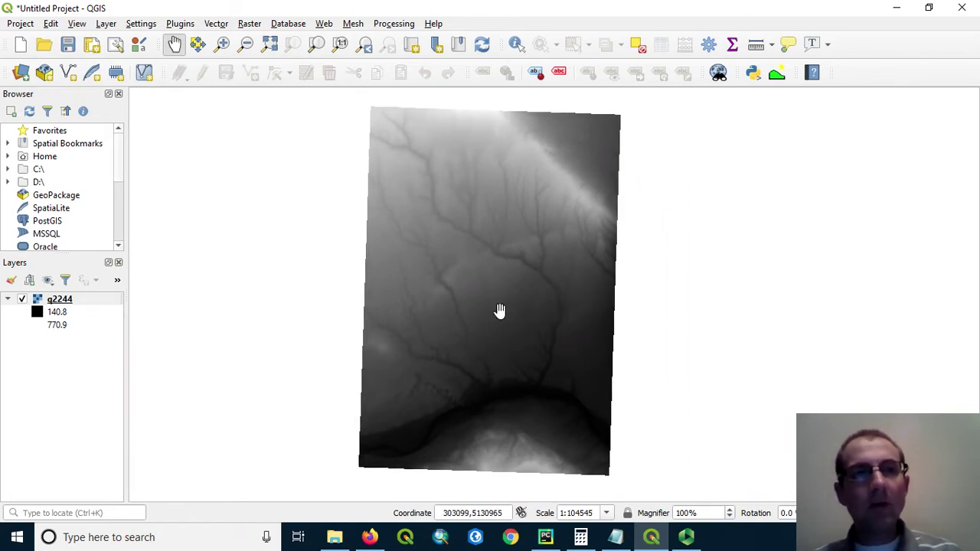
Step: Run Hillshade on q2244 with default azimuth 300, vertical angle 40, Z factor 1
{"action": "left_click", "coordinate": [383, 23]}
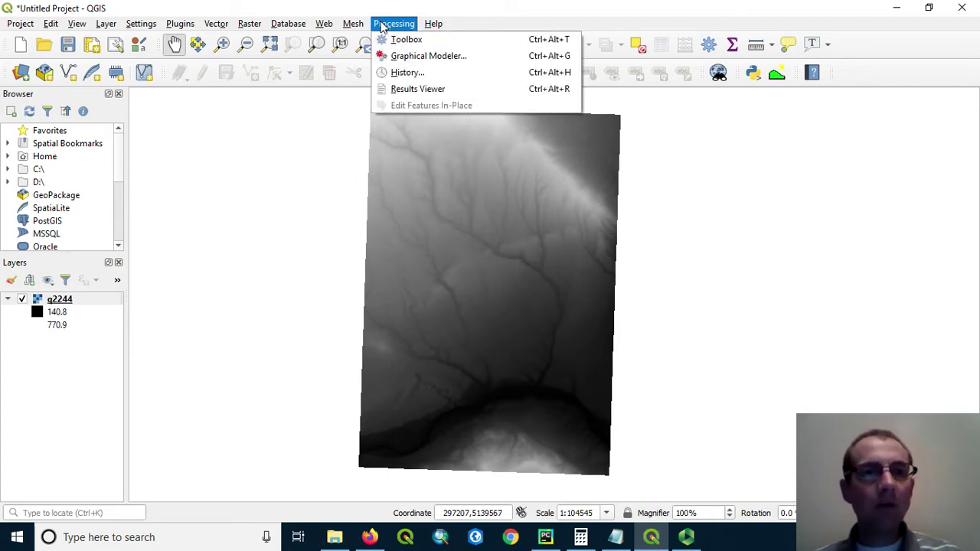
{"action": "left_click", "coordinate": [392, 39]}
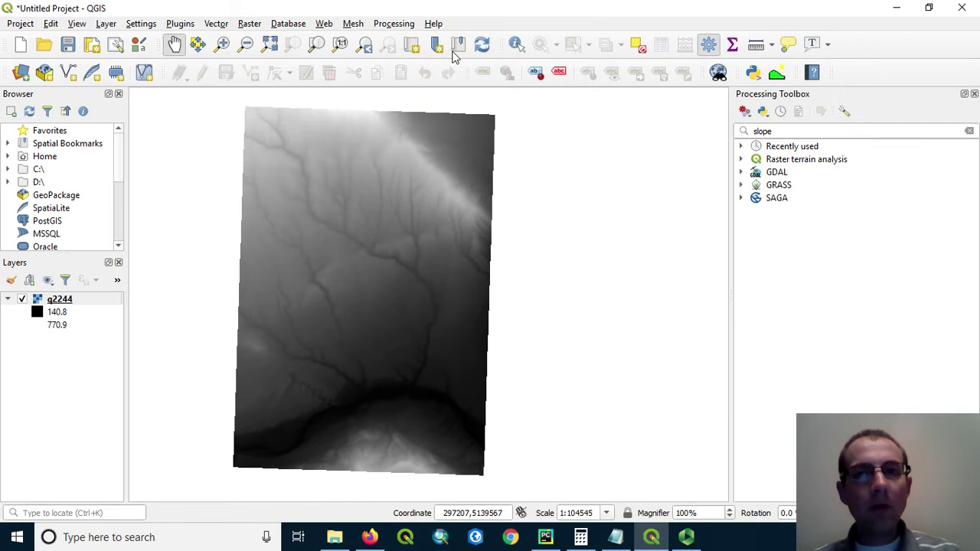
{"action": "double_click", "coordinate": [761, 131]}
{"action": "type", "text": "h"}
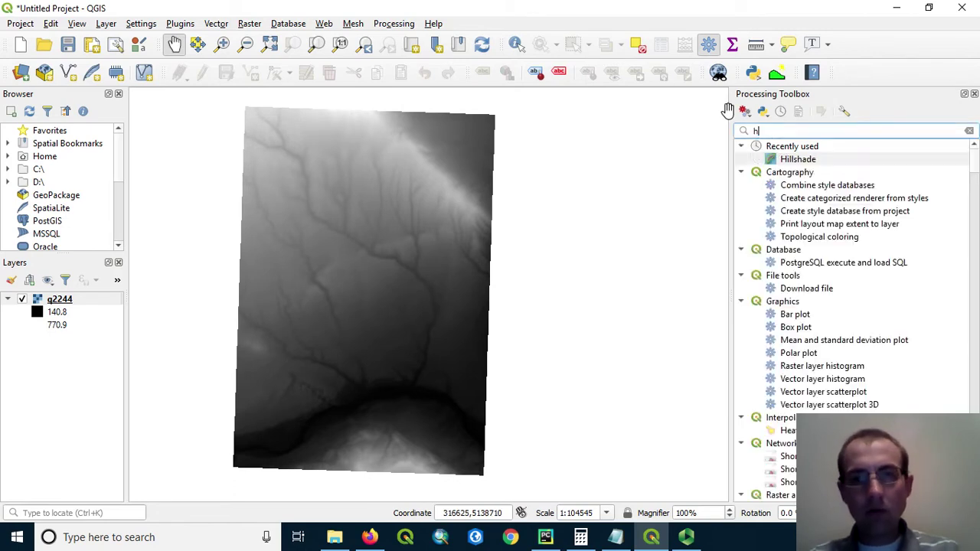
{"action": "type", "text": "illshade"}
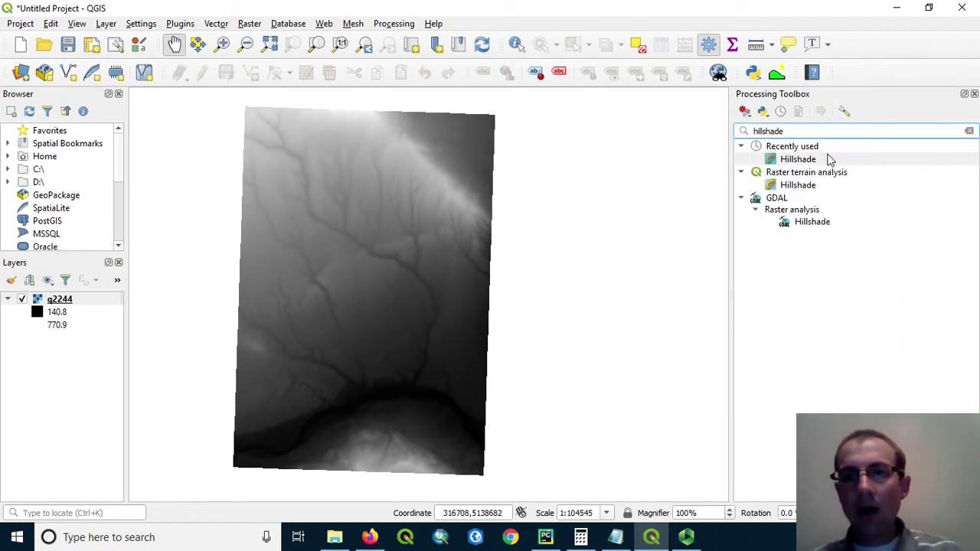
{"action": "left_click", "coordinate": [831, 159]}
{"action": "double_click", "coordinate": [832, 160]}
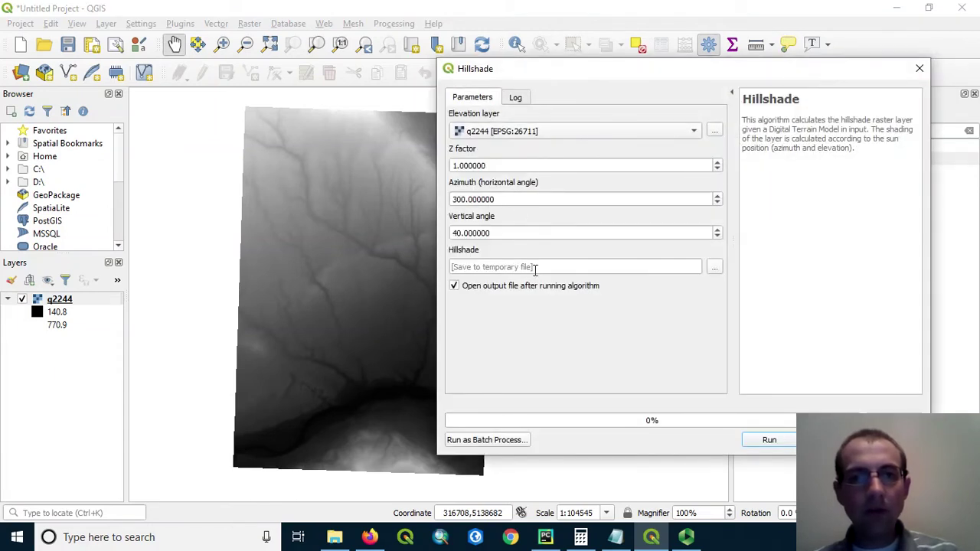
{"action": "left_click", "coordinate": [768, 441]}
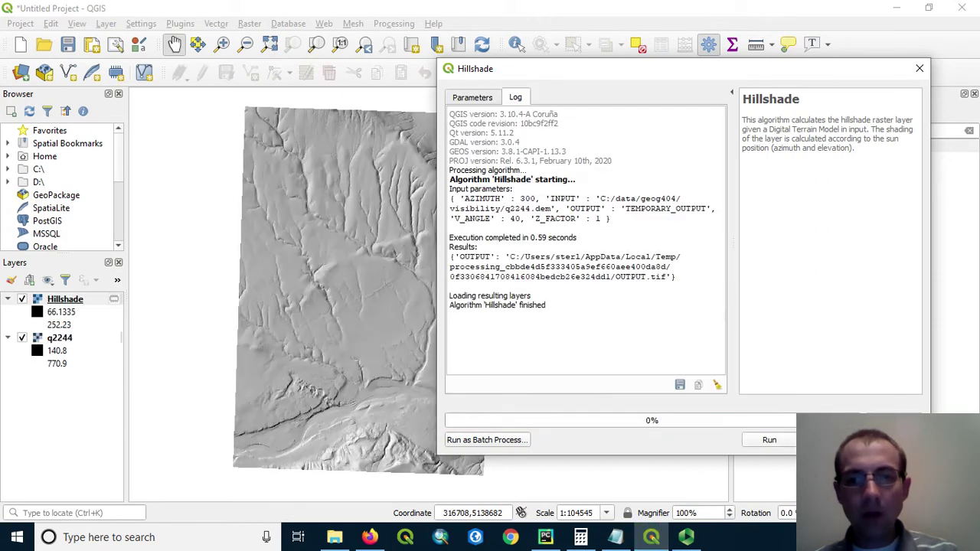
{"action": "left_click", "coordinate": [823, 441]}
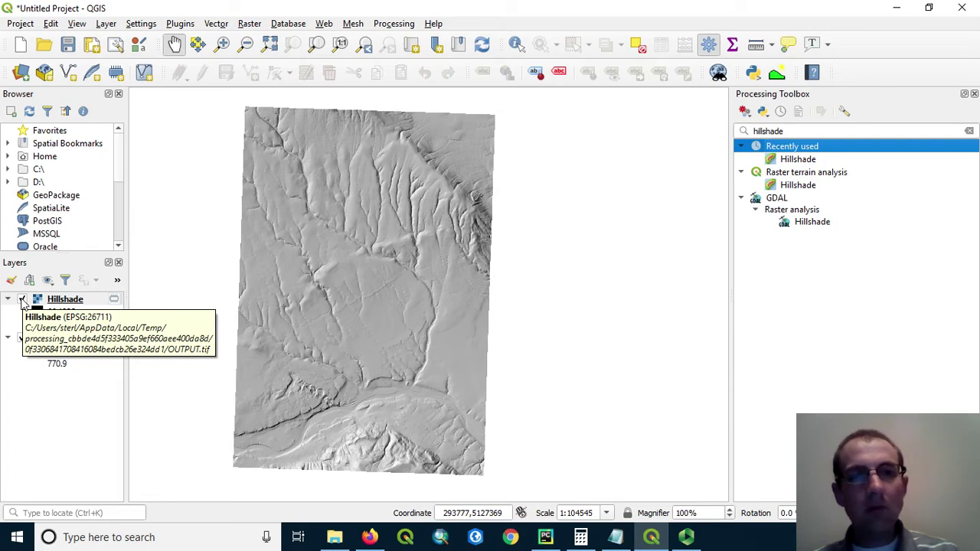
Step: Hide Hillshade and render q2244 as singleband pseudocolor with an inverted green-to-brown ramp
{"action": "left_click", "coordinate": [22, 300]}
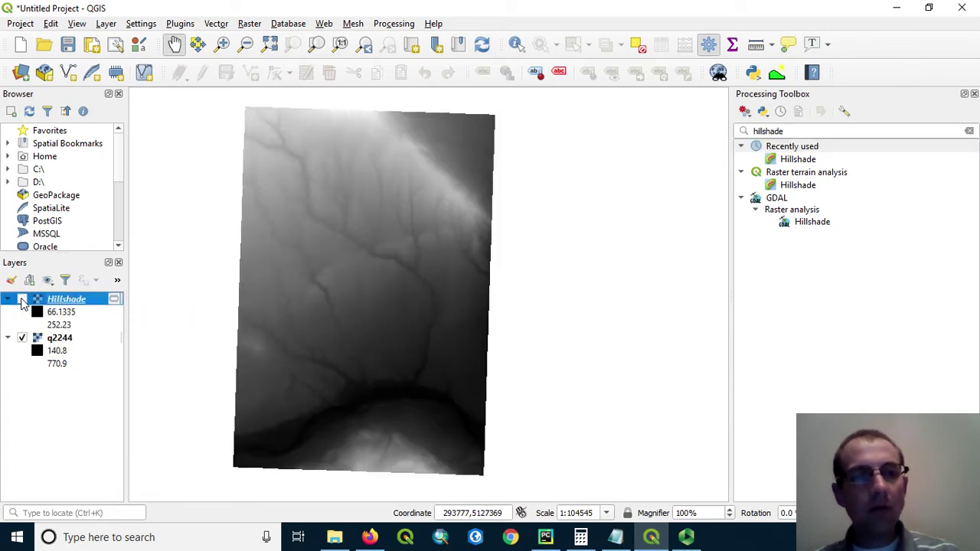
{"action": "left_click", "coordinate": [77, 345]}
{"action": "right_click", "coordinate": [76, 346]}
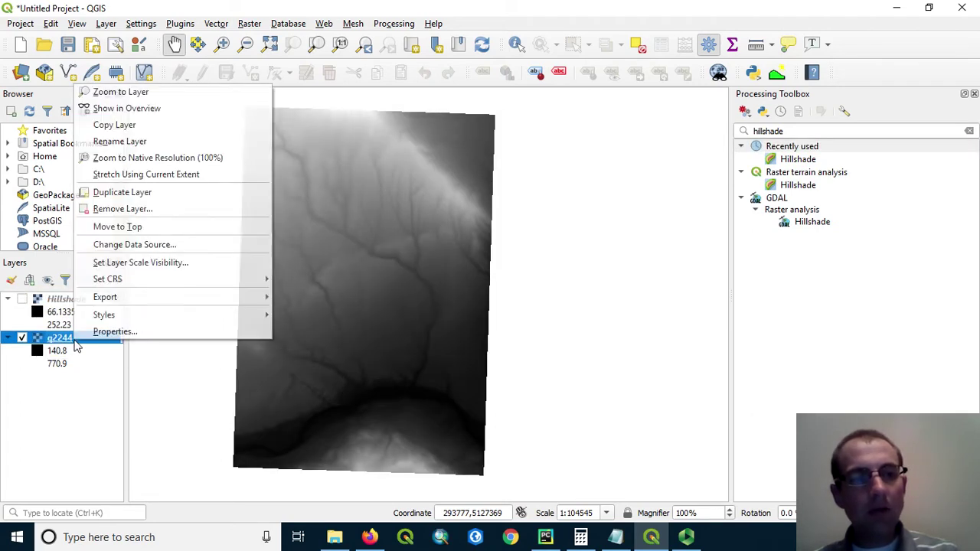
{"action": "right_click", "coordinate": [85, 345]}
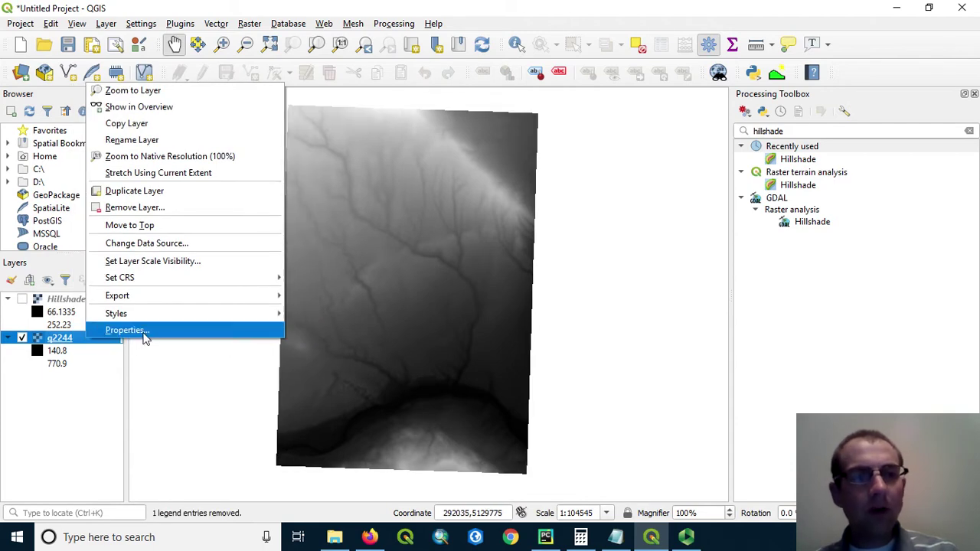
{"action": "left_click", "coordinate": [146, 327]}
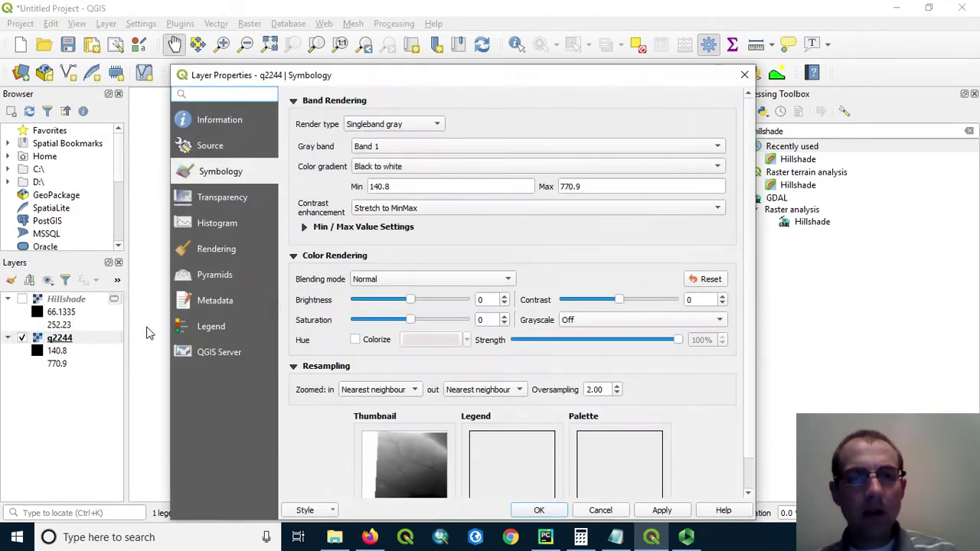
{"action": "left_click", "coordinate": [418, 127]}
{"action": "left_click", "coordinate": [416, 140]}
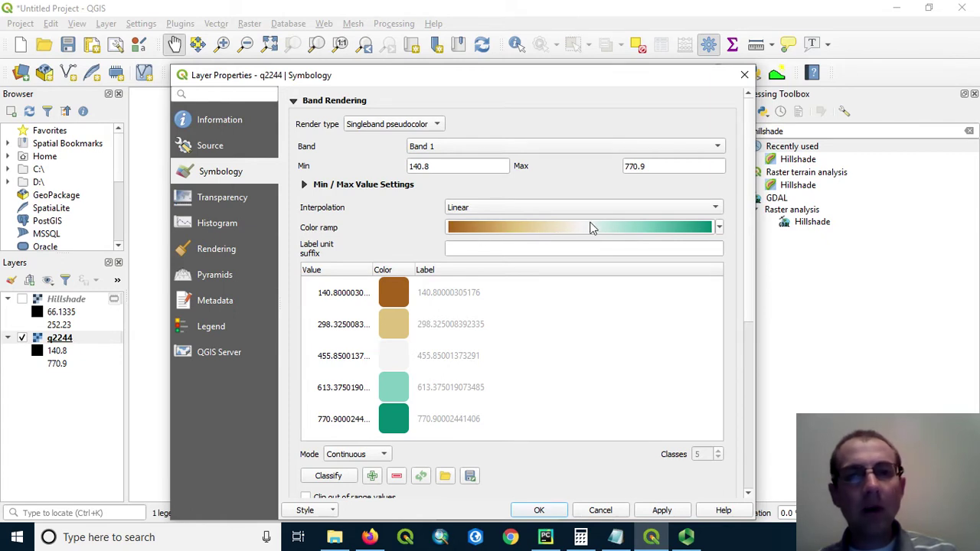
{"action": "left_click", "coordinate": [720, 228]}
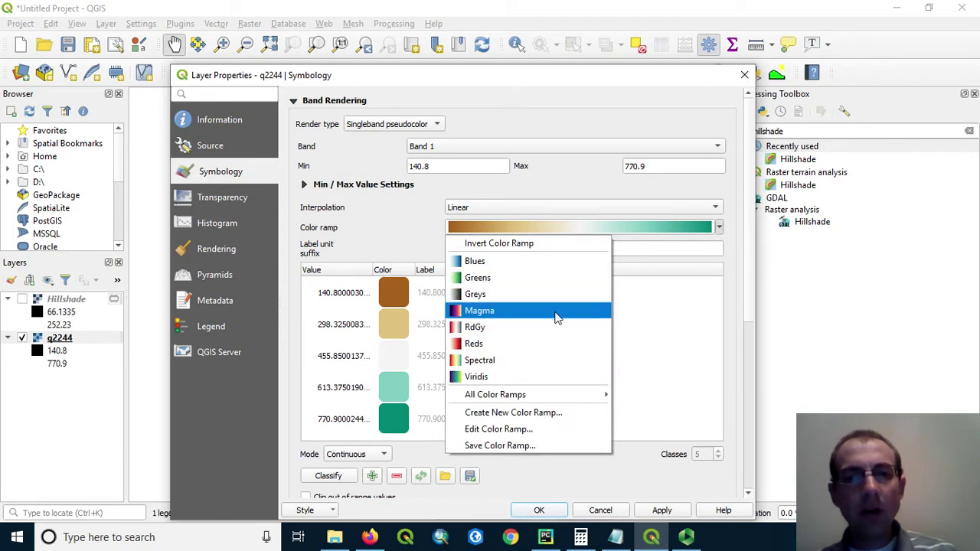
{"action": "left_click", "coordinate": [499, 244]}
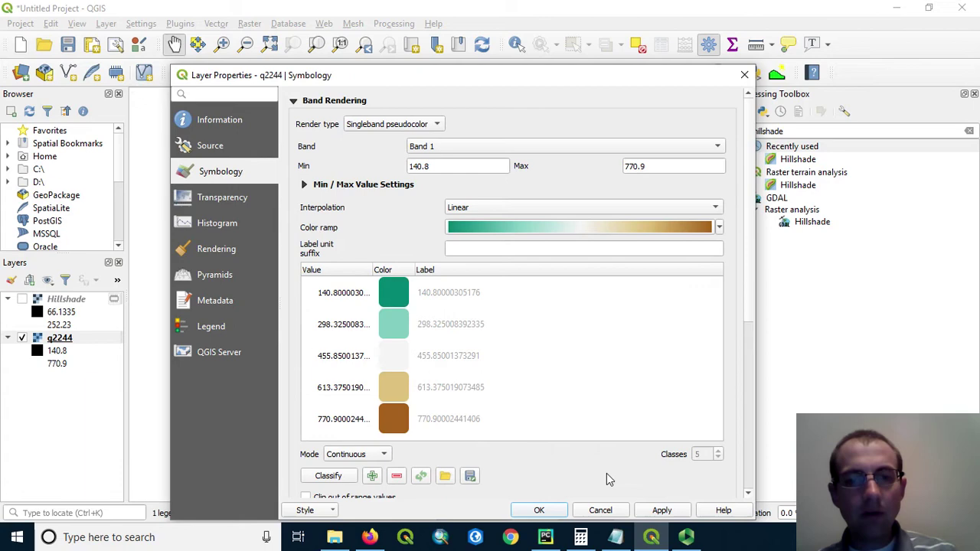
{"action": "left_click", "coordinate": [539, 511]}
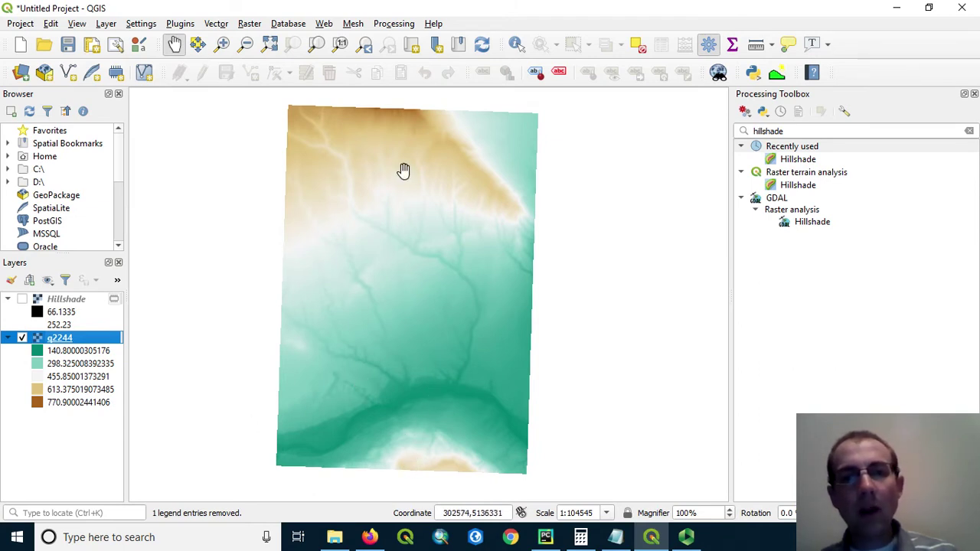
Step: Show the Hillshade layer again and set its global opacity to 40%
{"action": "left_click", "coordinate": [22, 300]}
{"action": "right_click", "coordinate": [61, 302]}
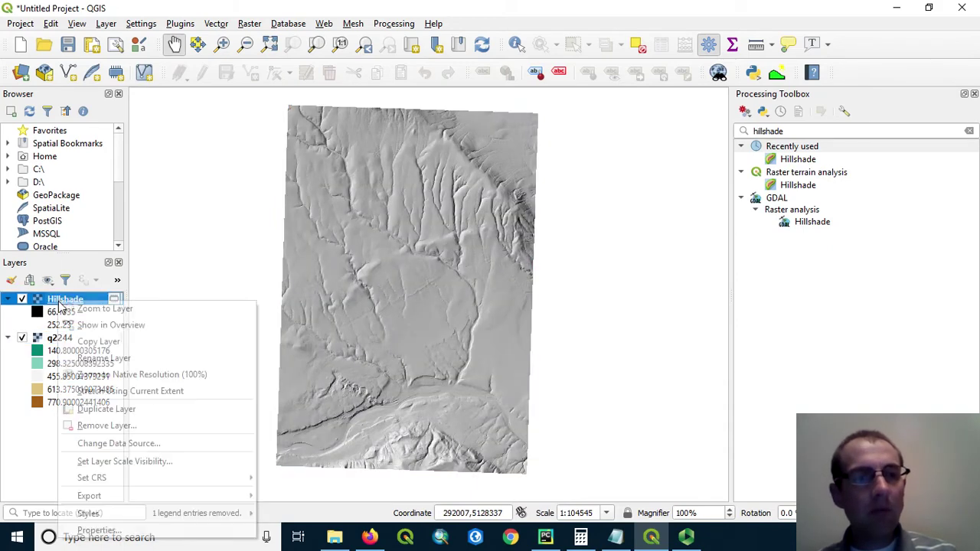
{"action": "left_click", "coordinate": [124, 530]}
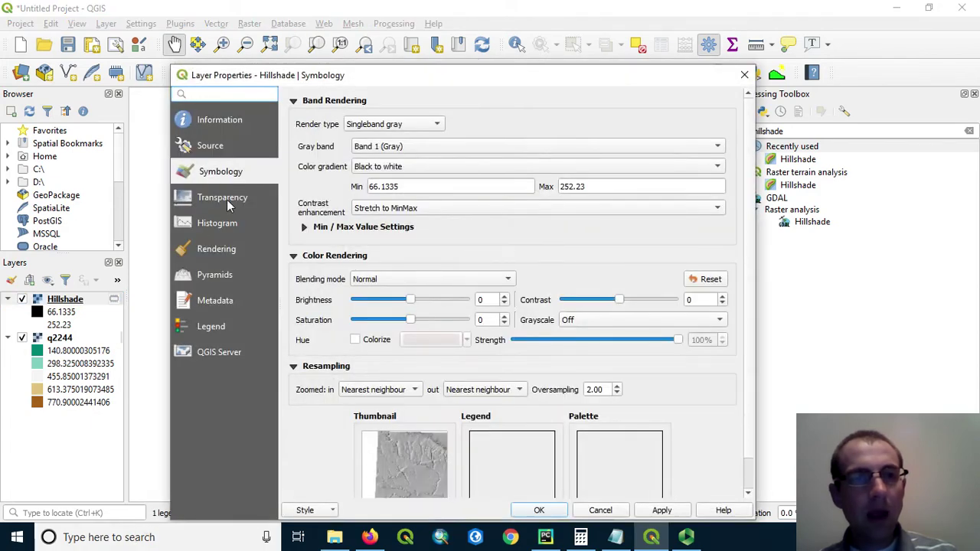
{"action": "left_click", "coordinate": [225, 197]}
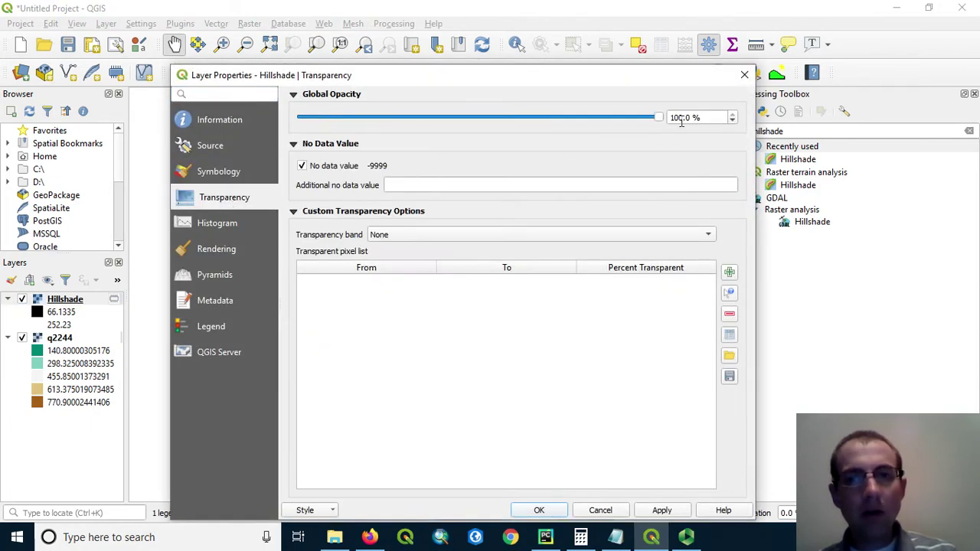
{"action": "left_click_drag", "start_coordinate": [681, 123], "coordinate": [666, 125]}
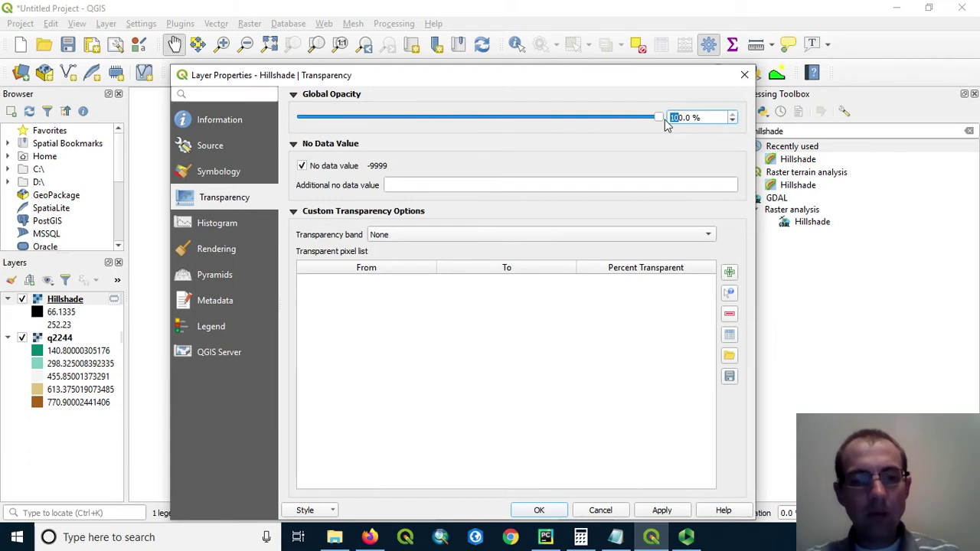
{"action": "type", "text": "40"}
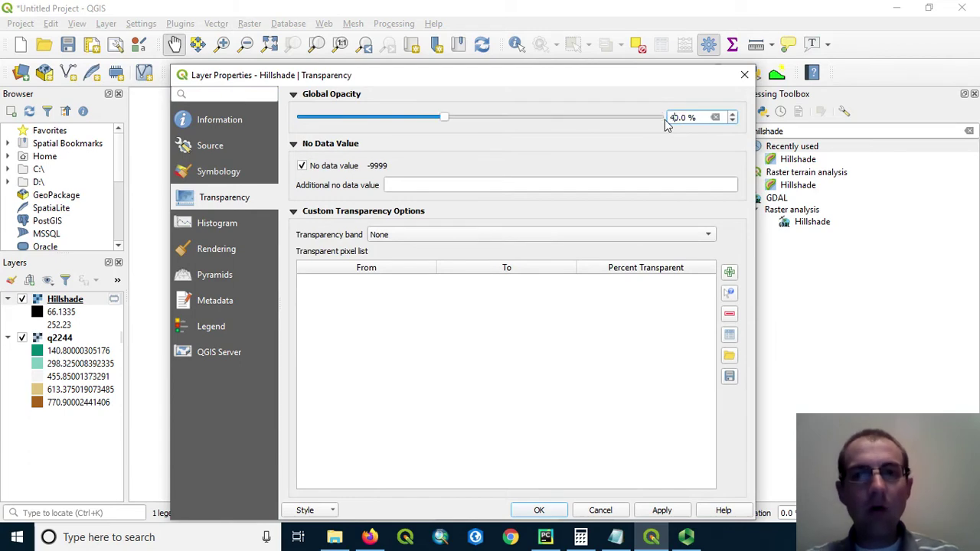
{"action": "left_click", "coordinate": [539, 511]}
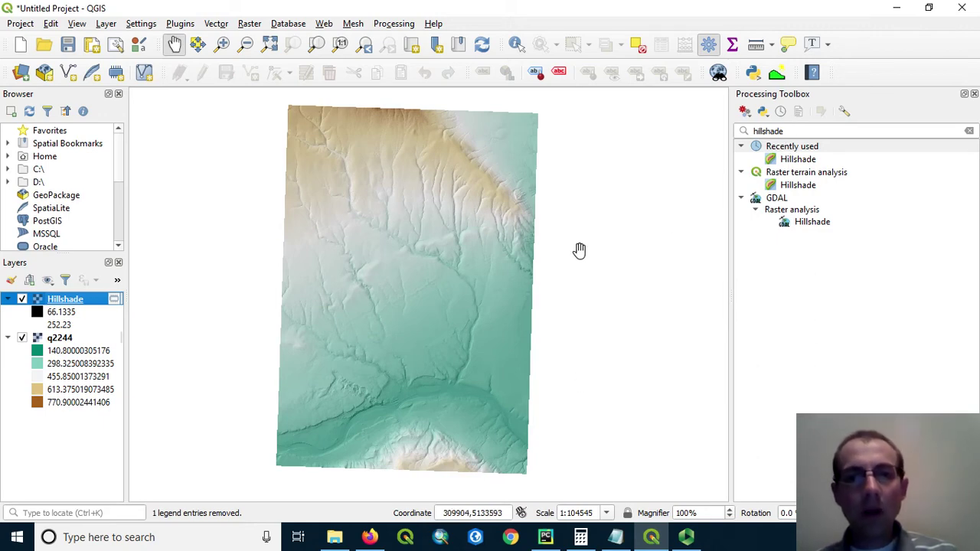
Step: Zoom into the terrain and launch the Slope algorithm from the Processing Toolbox
{"action": "scroll", "coordinate": [503, 293], "scroll_direction": "up", "scroll_amount": 2}
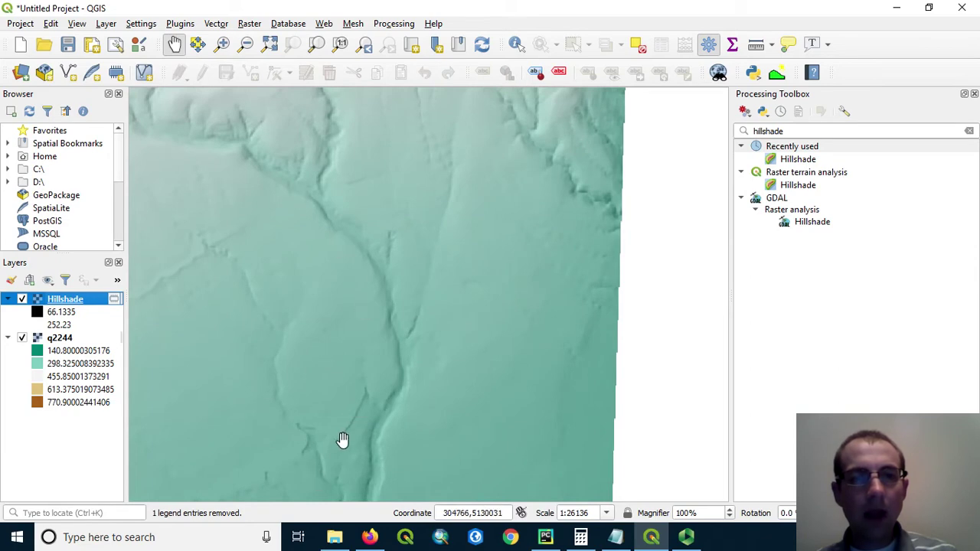
{"action": "left_click", "coordinate": [789, 131]}
{"action": "double_click", "coordinate": [789, 130]}
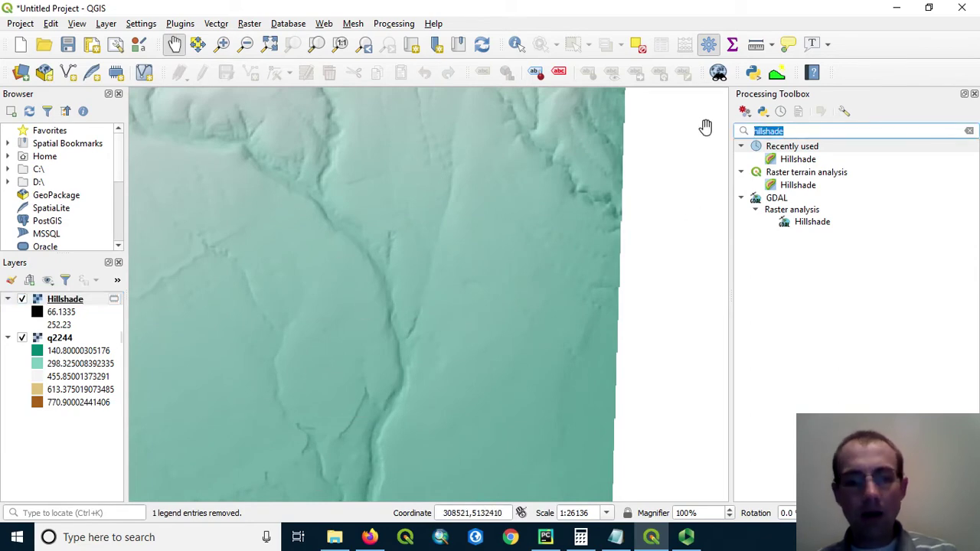
{"action": "type", "text": "slope"}
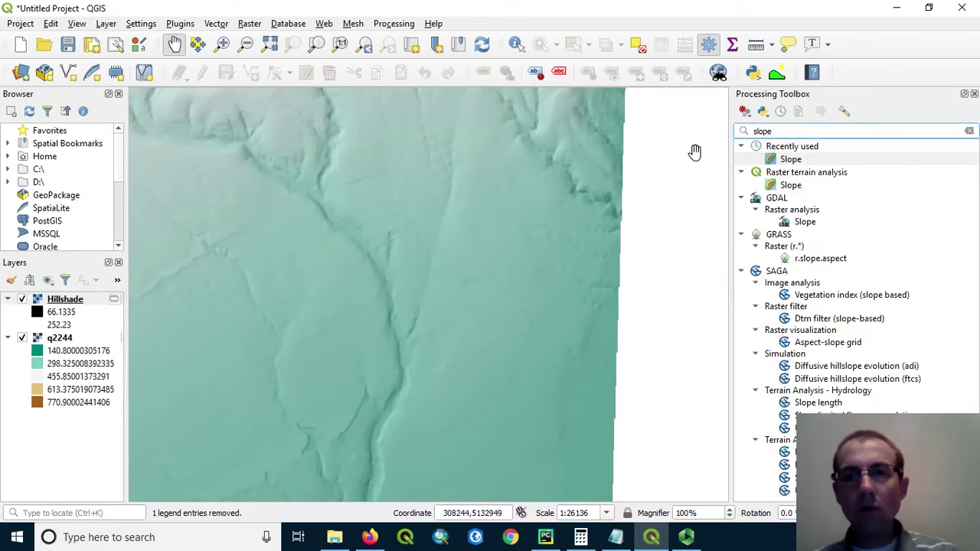
{"action": "double_click", "coordinate": [791, 159]}
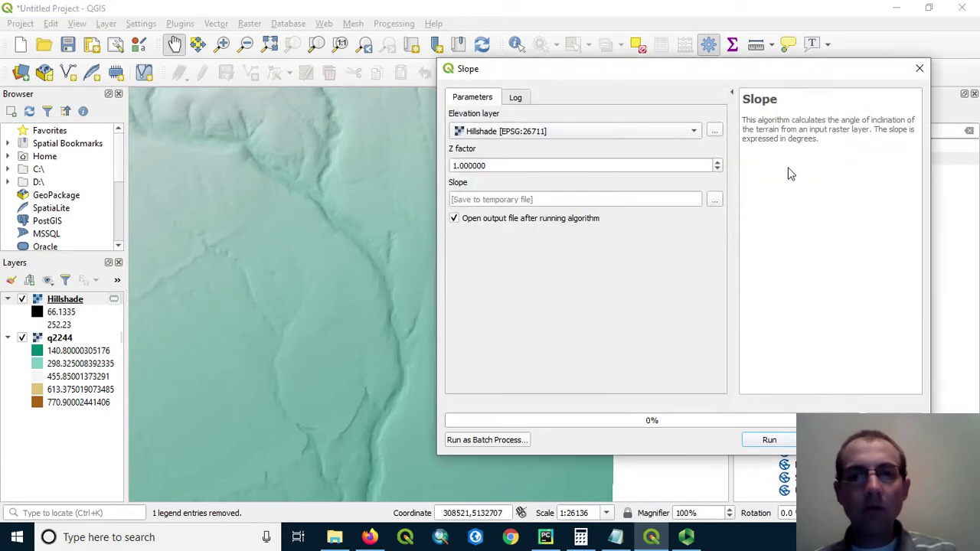
Step: Run Slope with q2244 as the elevation layer, producing a 0–39.76 Slope layer
{"action": "left_click", "coordinate": [695, 131]}
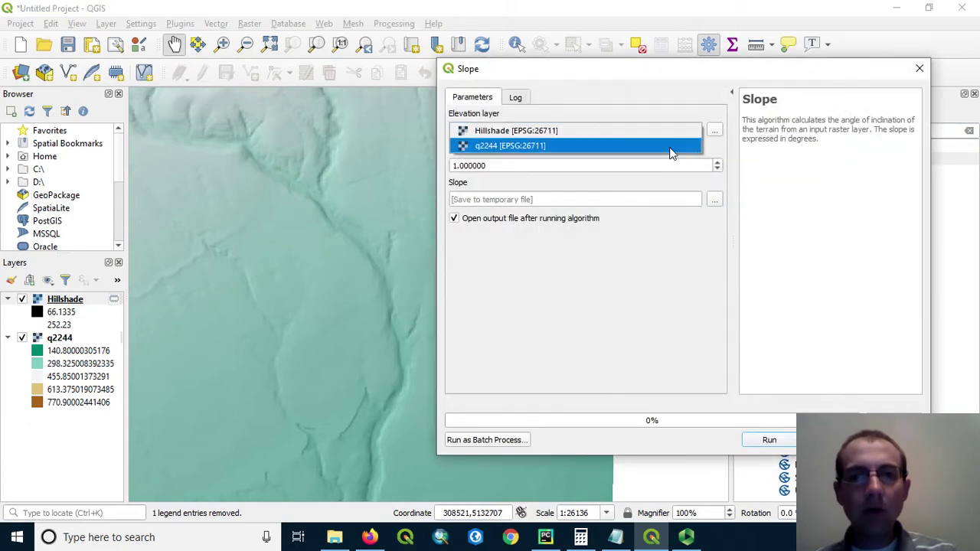
{"action": "left_click", "coordinate": [655, 150]}
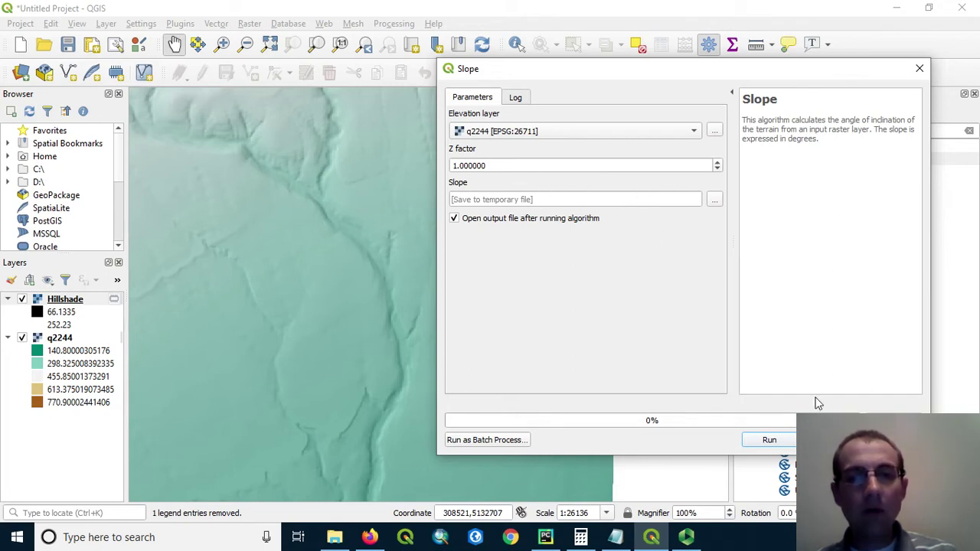
{"action": "left_click", "coordinate": [767, 441]}
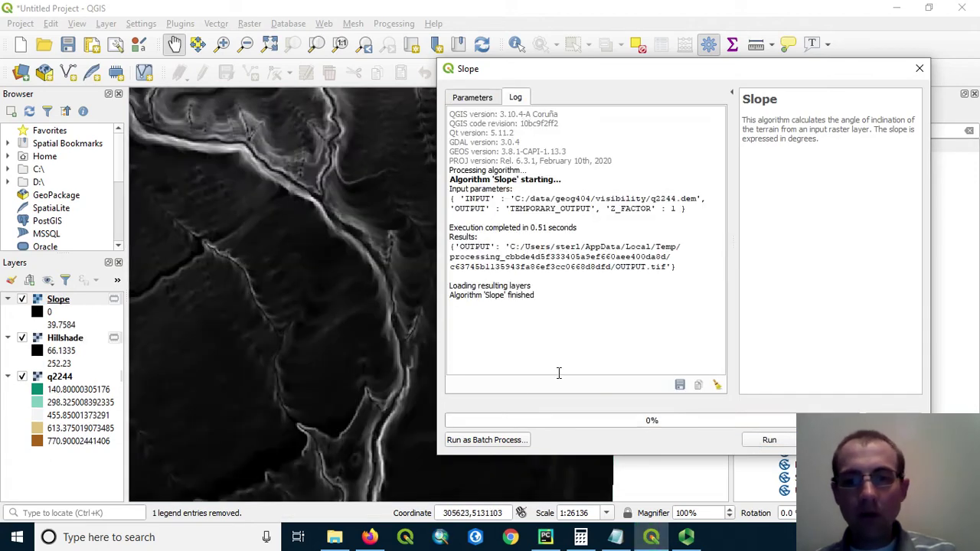
{"action": "left_click", "coordinate": [834, 440]}
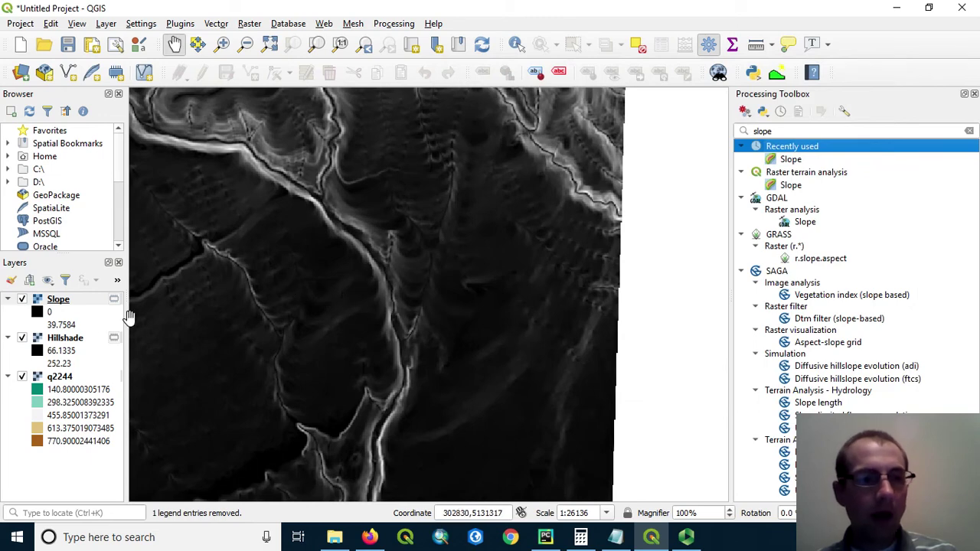
Step: Render the Slope layer as singleband pseudocolor with the white-to-black Greys ramp
{"action": "right_click", "coordinate": [86, 301]}
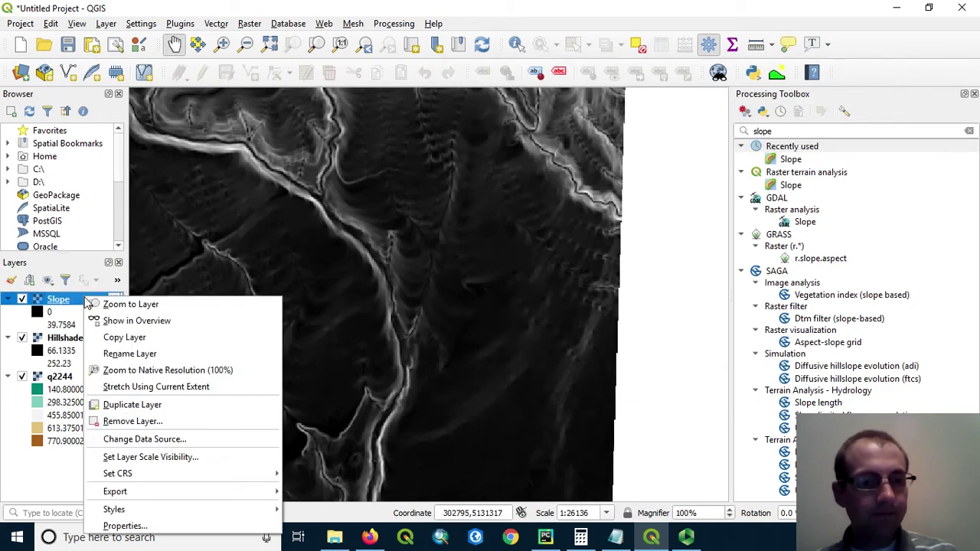
{"action": "left_click", "coordinate": [135, 526]}
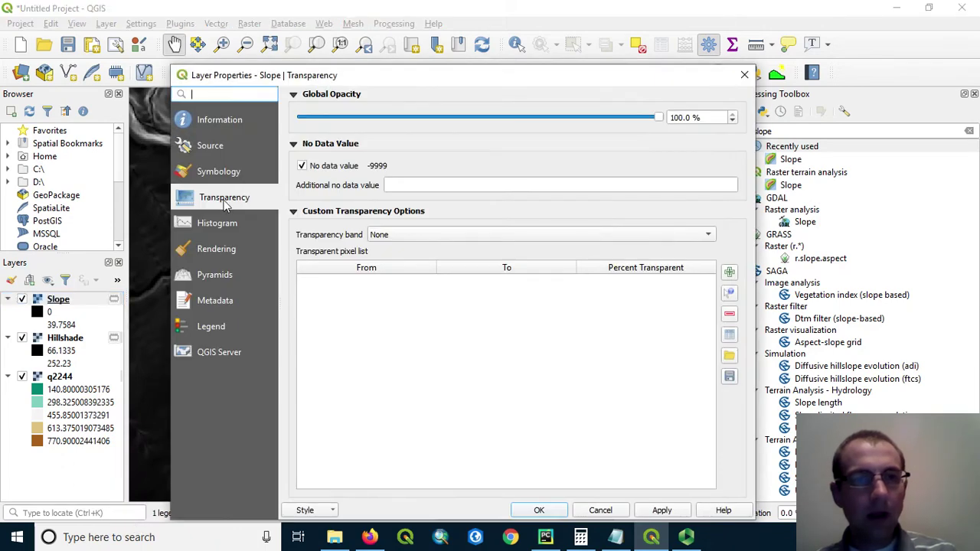
{"action": "left_click", "coordinate": [222, 168]}
{"action": "left_click", "coordinate": [426, 125]}
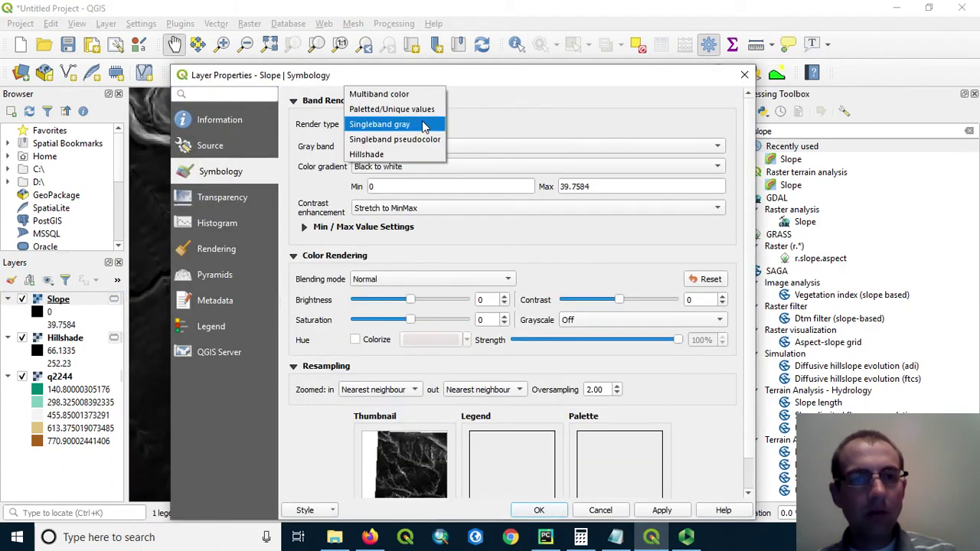
{"action": "left_click", "coordinate": [418, 140]}
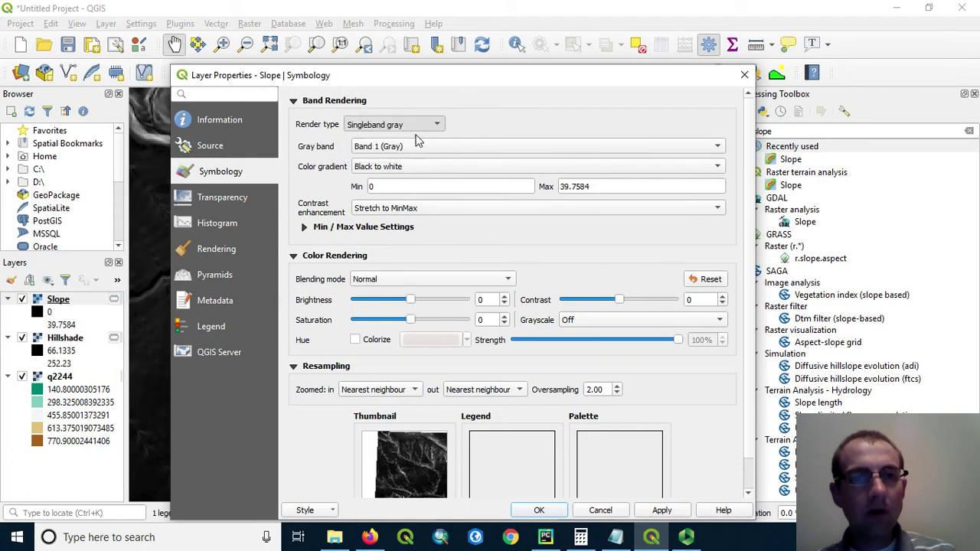
{"action": "left_click", "coordinate": [719, 229]}
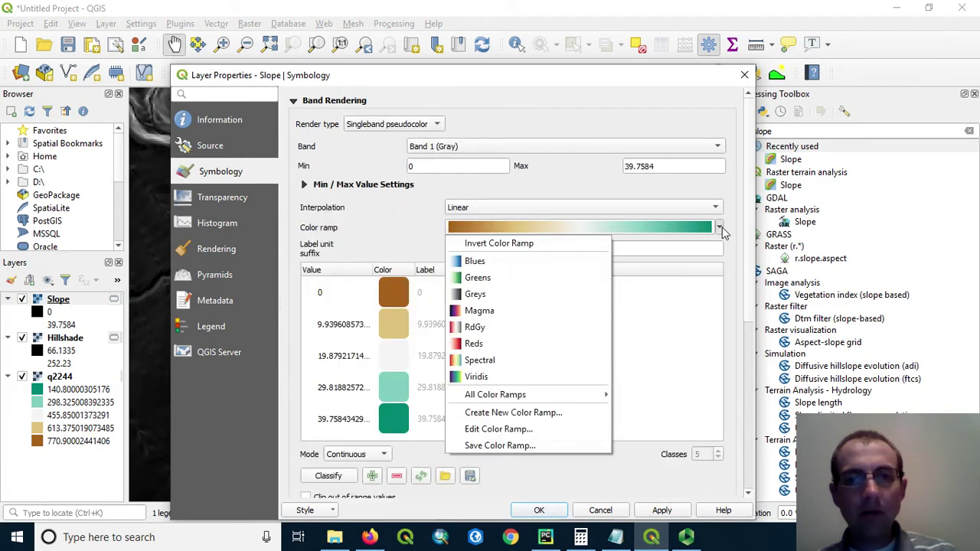
{"action": "left_click", "coordinate": [535, 287]}
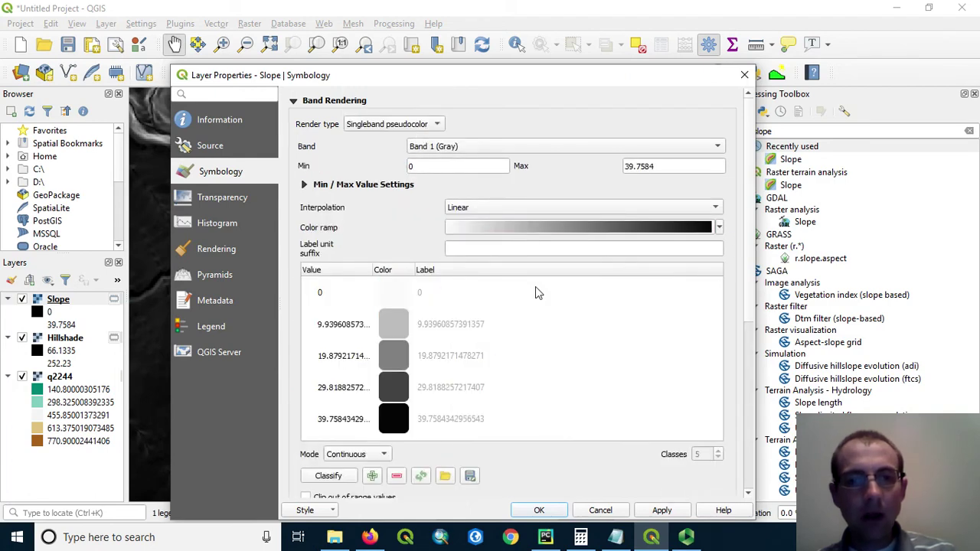
{"action": "left_click", "coordinate": [540, 510]}
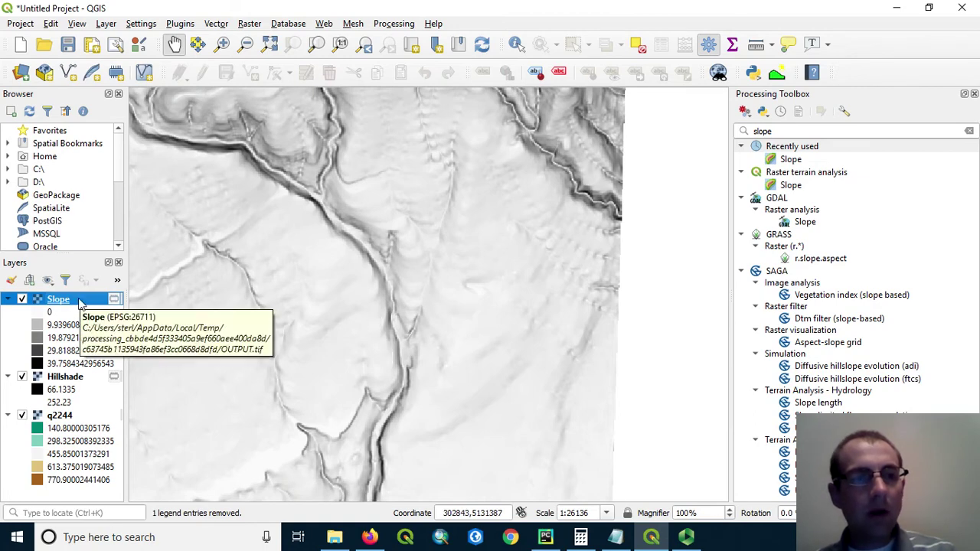
Step: Set the Slope layer's global opacity to 20%
{"action": "right_click", "coordinate": [81, 300]}
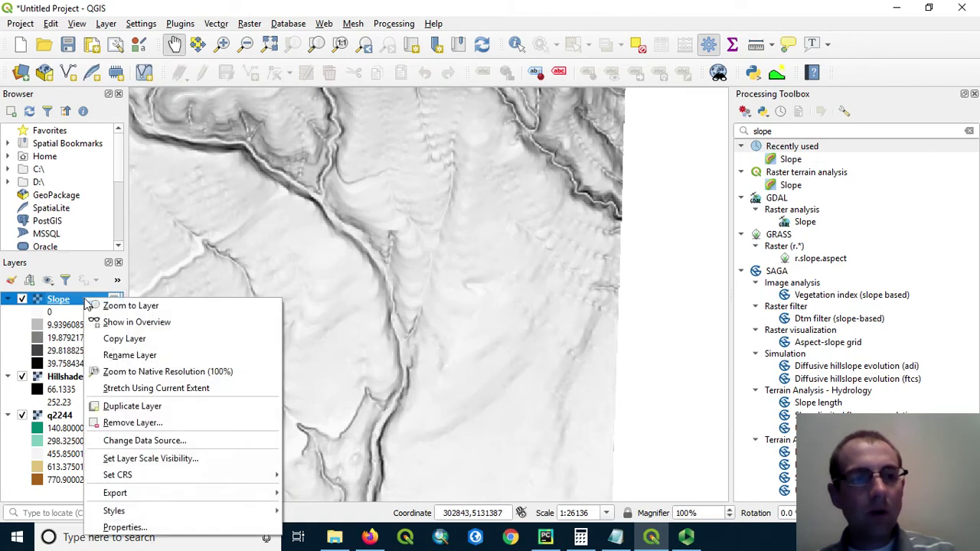
{"action": "left_click", "coordinate": [125, 527]}
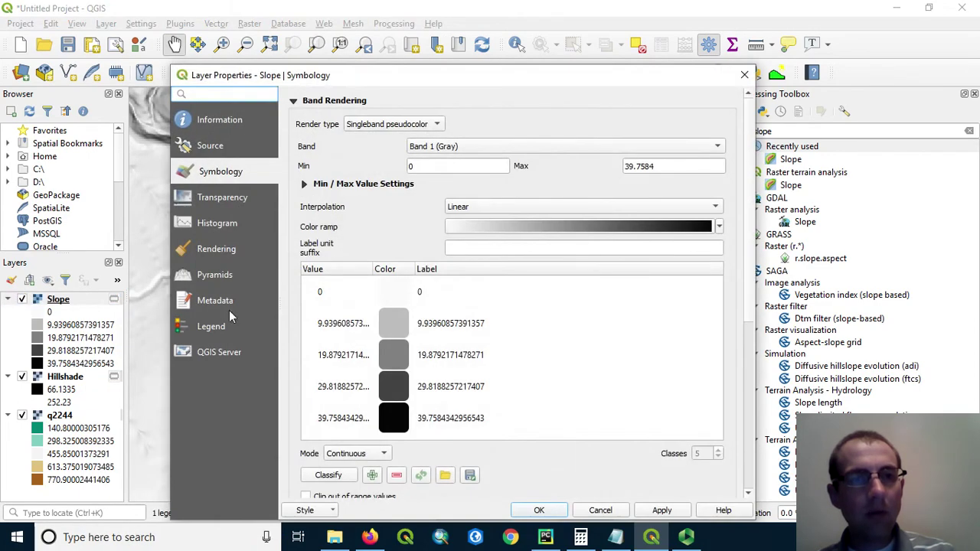
{"action": "left_click", "coordinate": [232, 204]}
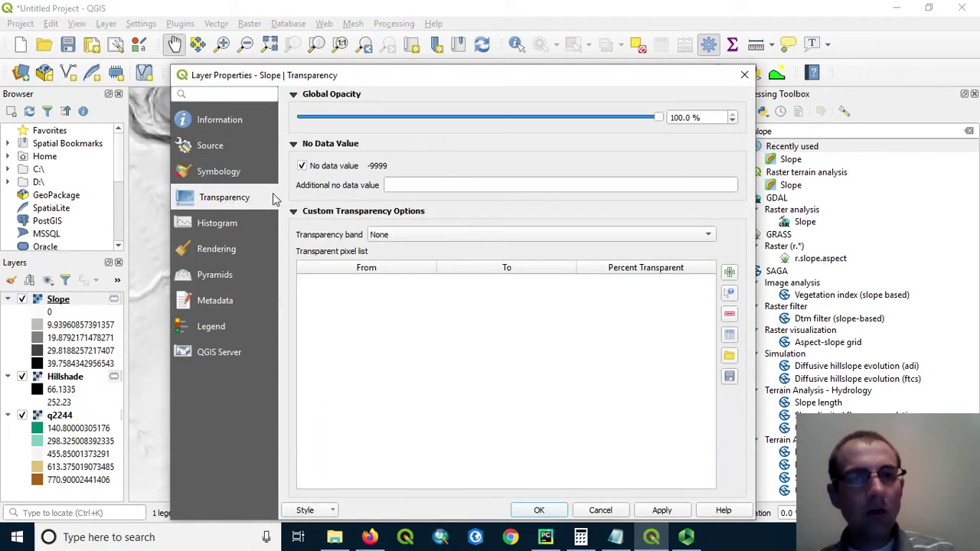
{"action": "double_click", "coordinate": [682, 117]}
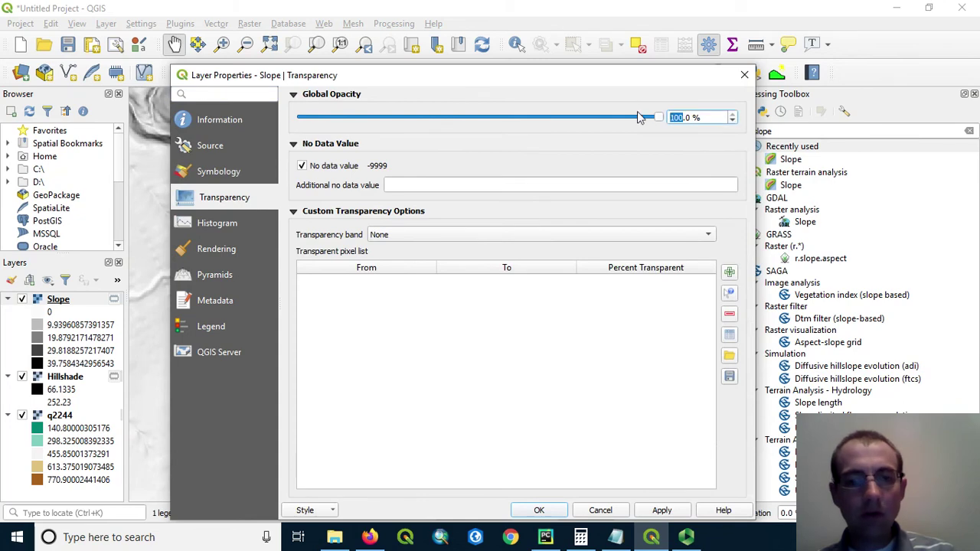
{"action": "type", "text": "20"}
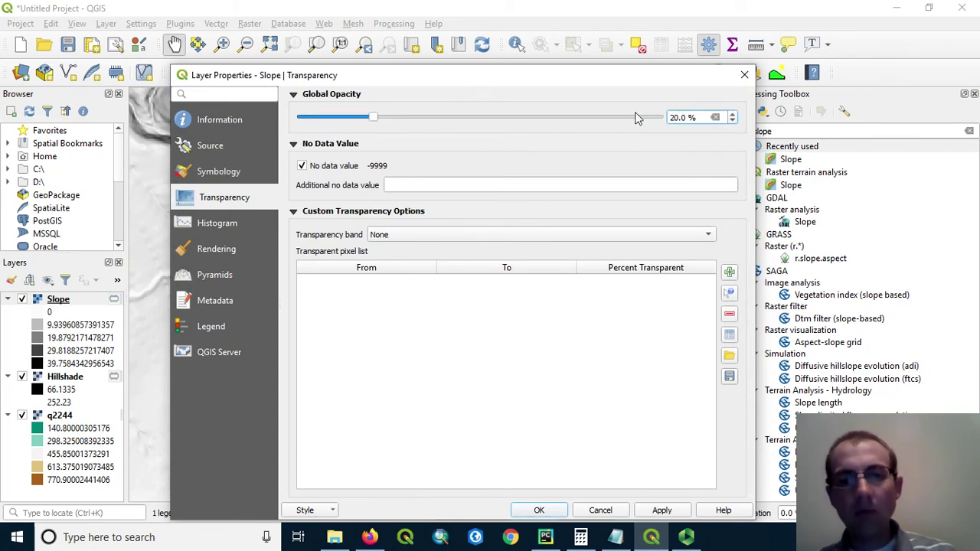
{"action": "left_click", "coordinate": [539, 510]}
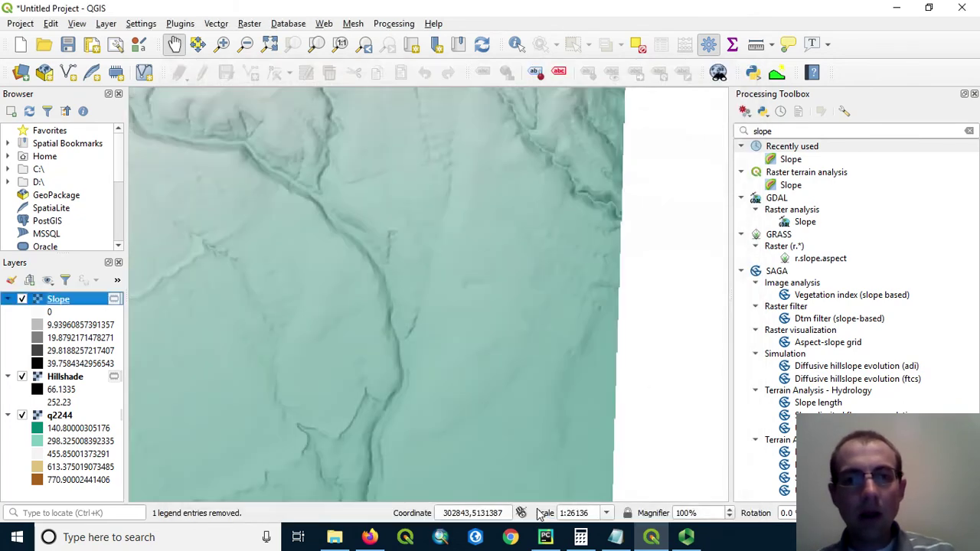
Step: Zoom out over wider terrain and toggle the Slope layer off and on to compare
{"action": "scroll", "coordinate": [284, 296], "scroll_direction": "down", "scroll_amount": 1}
{"action": "left_click_drag", "start_coordinate": [284, 295], "coordinate": [472, 412]}
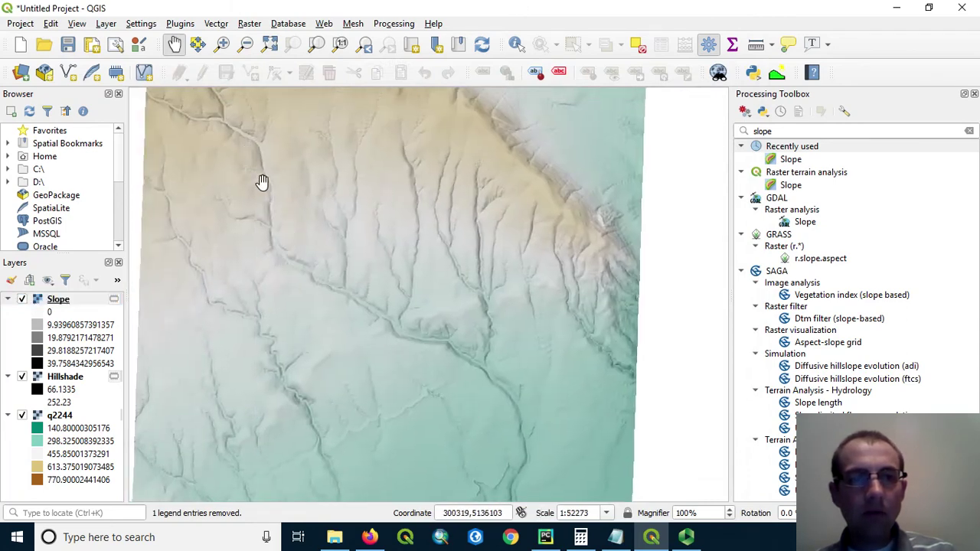
{"action": "left_click", "coordinate": [22, 299]}
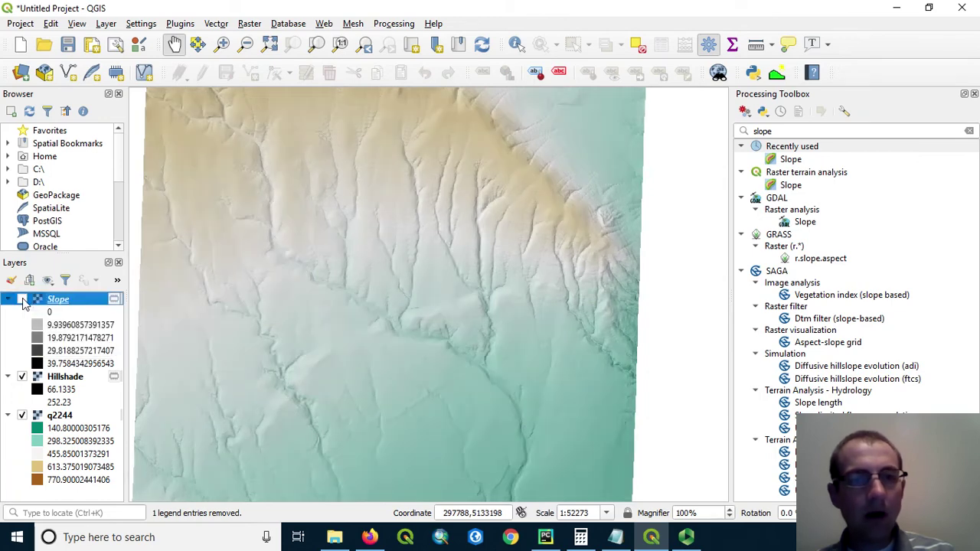
{"action": "left_click", "coordinate": [22, 300]}
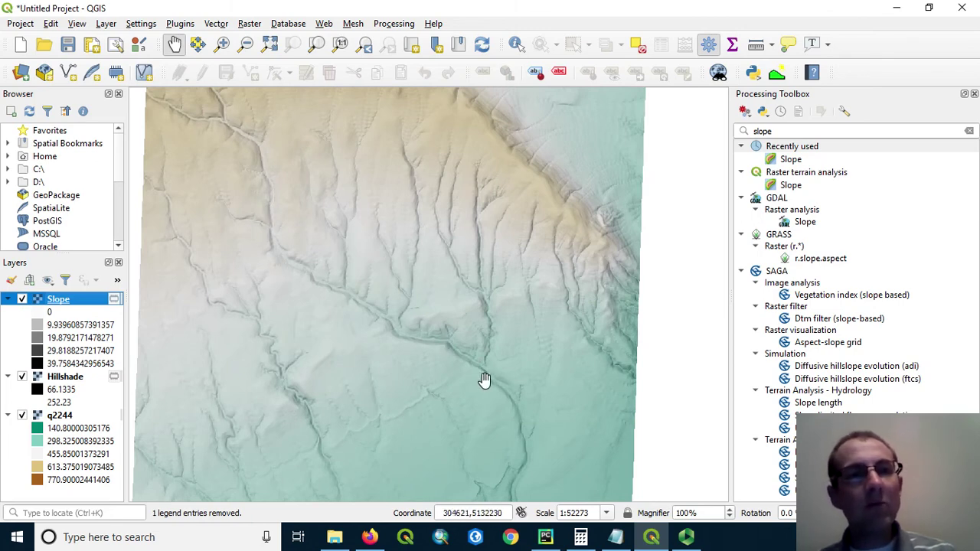
{"action": "scroll", "coordinate": [485, 380], "scroll_direction": "down", "scroll_amount": 1}
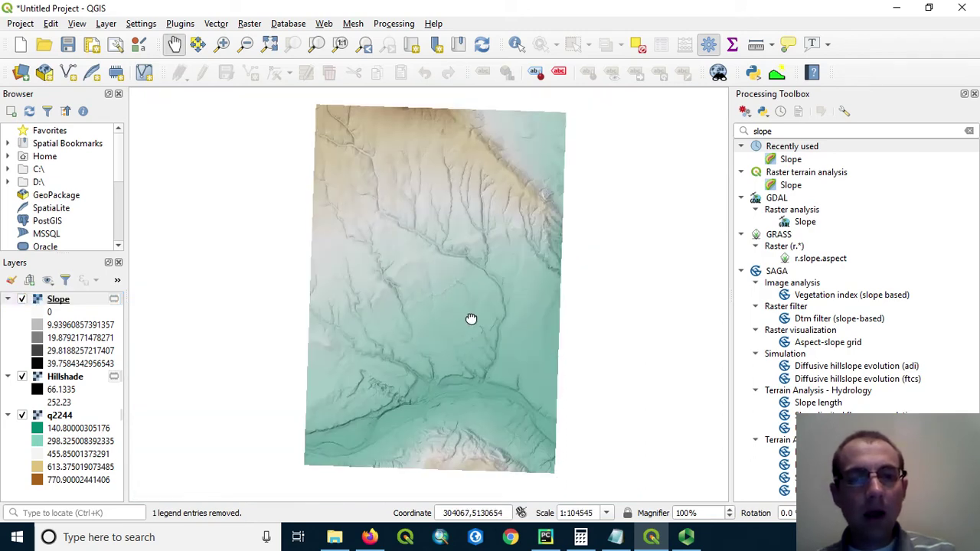
{"action": "scroll", "coordinate": [446, 443], "scroll_direction": "up", "scroll_amount": 1}
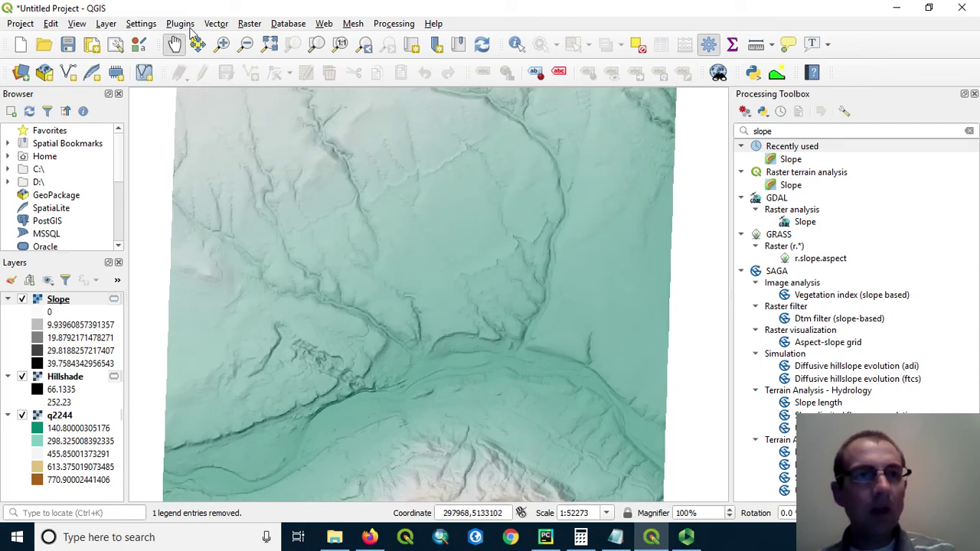
Step: Create a new 3D Map 1 view, float it out of the dock and enlarge it
{"action": "left_click", "coordinate": [79, 24]}
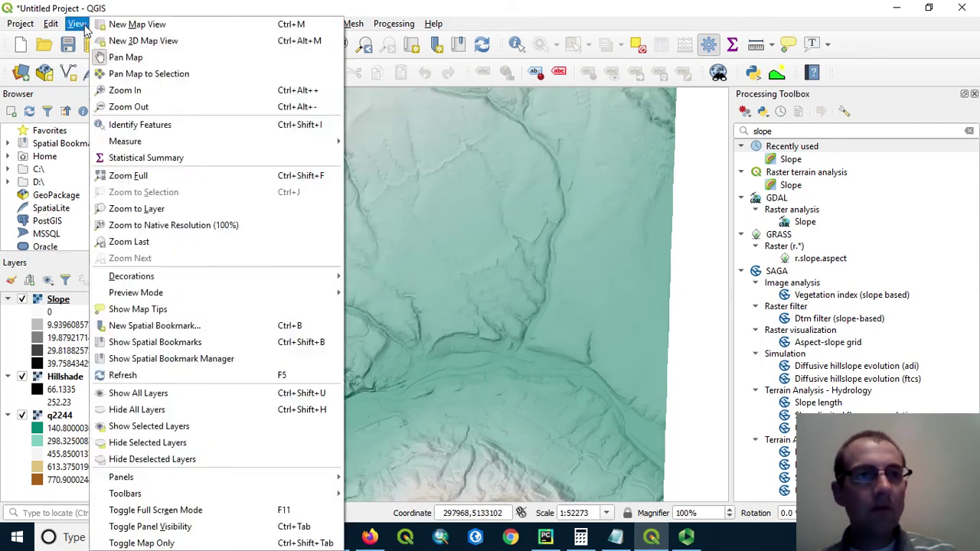
{"action": "left_click", "coordinate": [152, 44]}
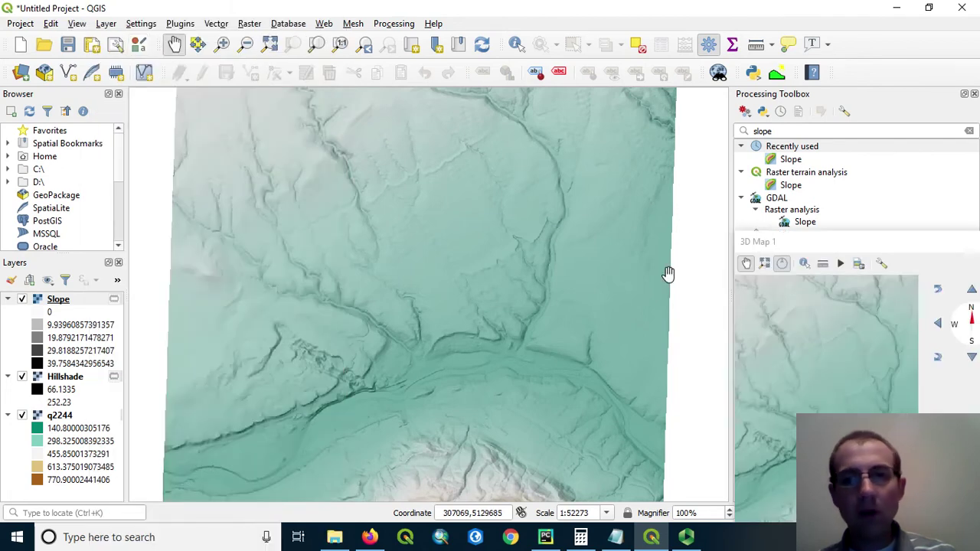
{"action": "left_click_drag", "start_coordinate": [879, 253], "coordinate": [191, 66]}
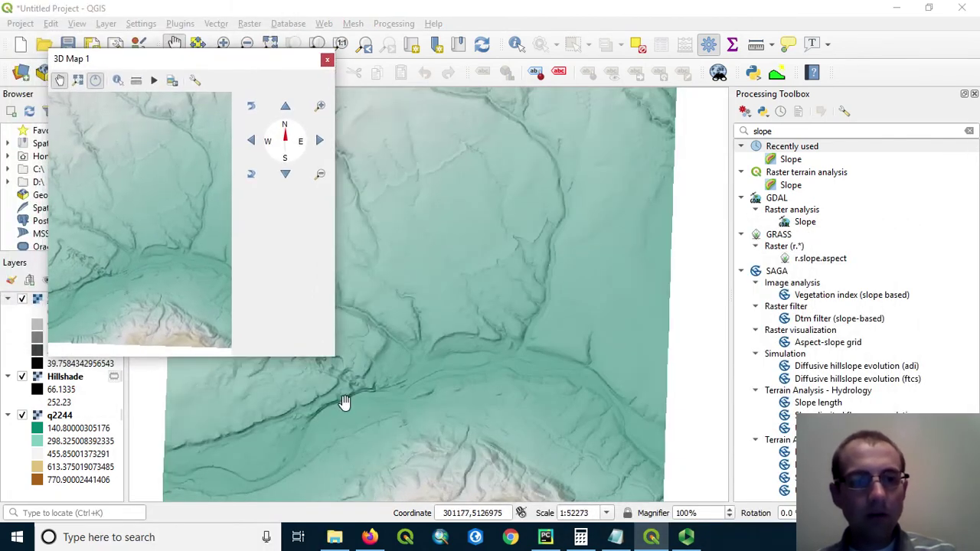
{"action": "left_click_drag", "start_coordinate": [338, 350], "coordinate": [954, 363]}
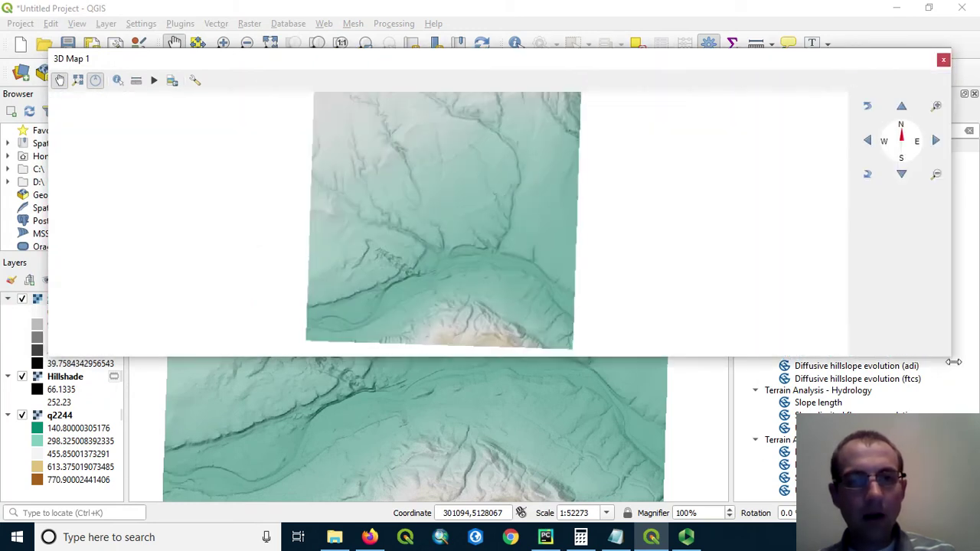
{"action": "left_click_drag", "start_coordinate": [746, 356], "coordinate": [686, 502]}
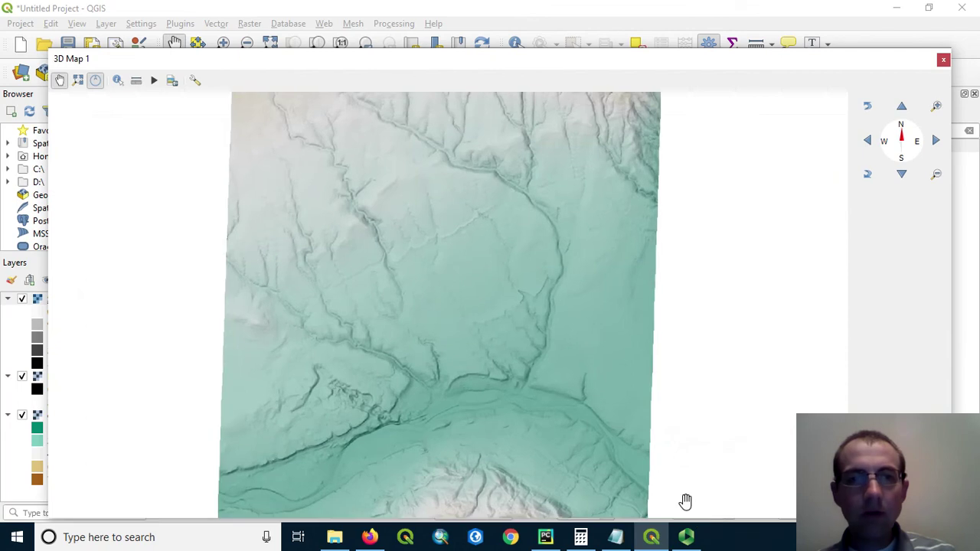
Step: Set the 3D map terrain type to DEM (Raster layer) with q2244 as elevation
{"action": "left_click", "coordinate": [195, 80]}
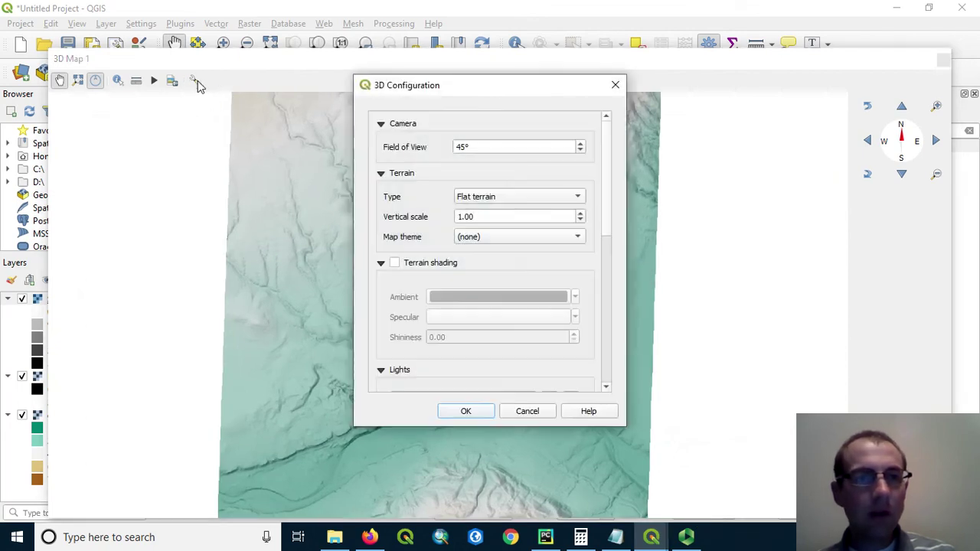
{"action": "left_click", "coordinate": [534, 203]}
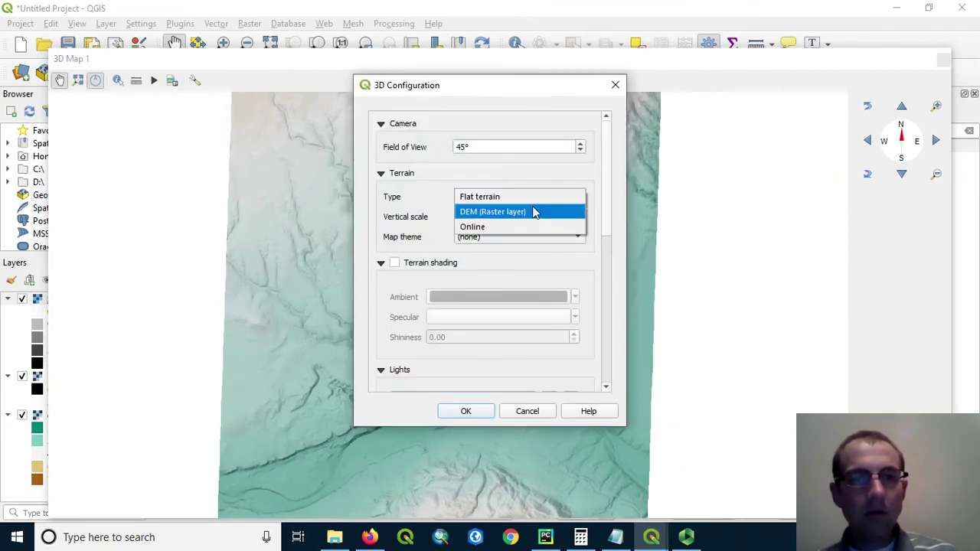
{"action": "left_click", "coordinate": [534, 212]}
{"action": "left_click", "coordinate": [534, 218]}
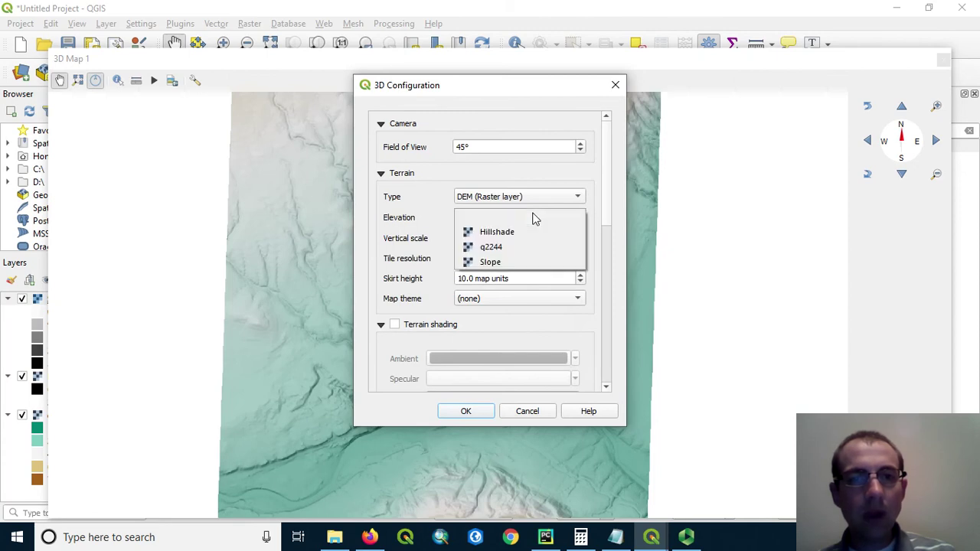
{"action": "left_click", "coordinate": [514, 247]}
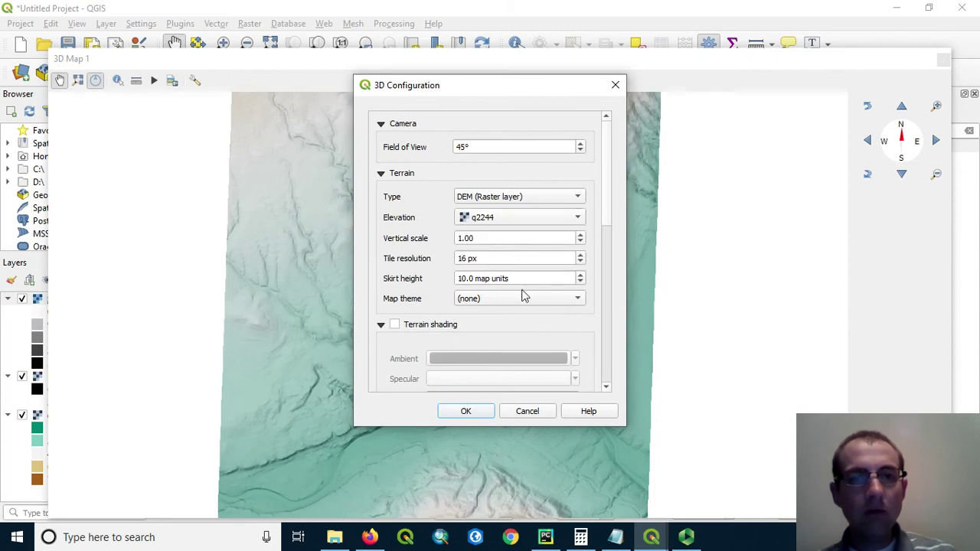
{"action": "left_click", "coordinate": [467, 412]}
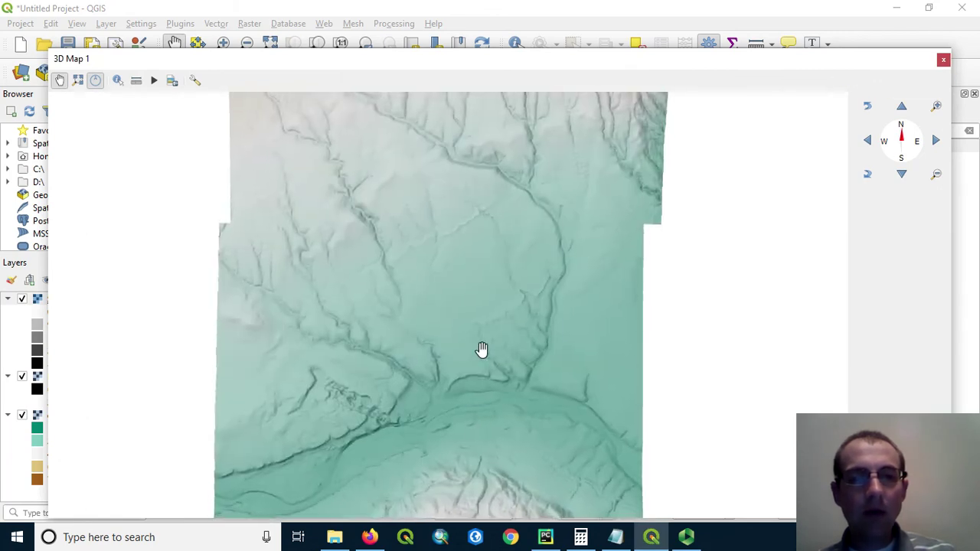
Step: Tilt and lower the 3D Map 1 camera to a near-horizon oblique view of the relief
{"action": "left_click_drag", "start_coordinate": [481, 348], "coordinate": [396, 363]}
{"action": "scroll", "coordinate": [381, 357], "scroll_direction": "down", "scroll_amount": 2}
{"action": "scroll", "coordinate": [380, 360], "scroll_direction": "up", "scroll_amount": 5}
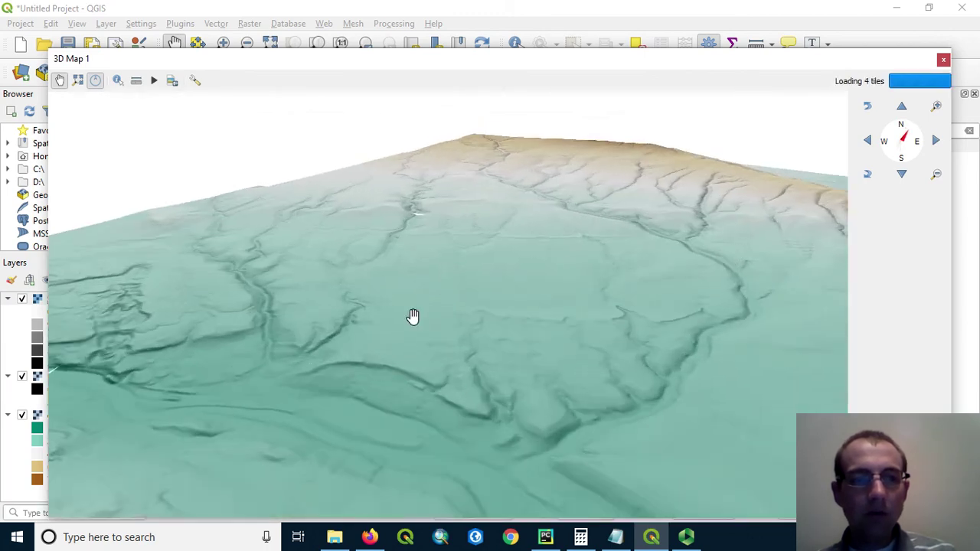
{"action": "left_click_drag", "start_coordinate": [247, 426], "coordinate": [577, 418]}
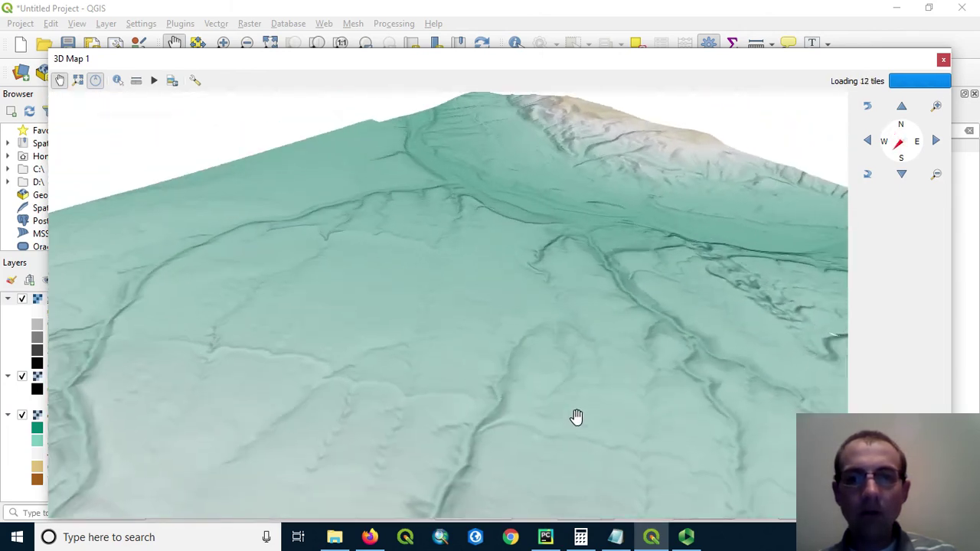